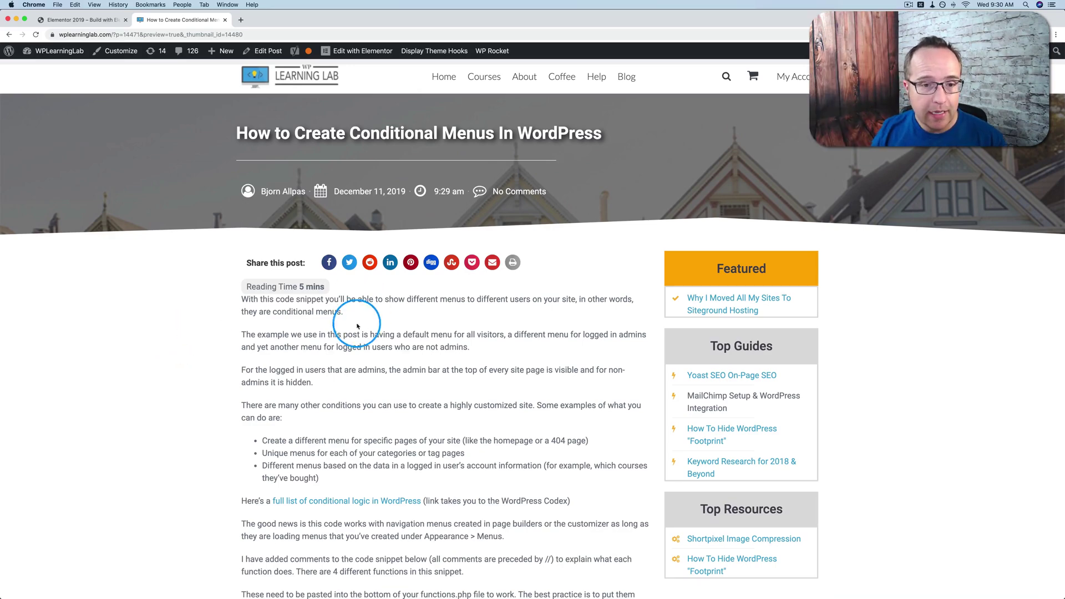
- Scroll the tutorial down past the individual functions to the combined 'Putting all together' PHP snippet
scroll(267, 350, "down", 15)
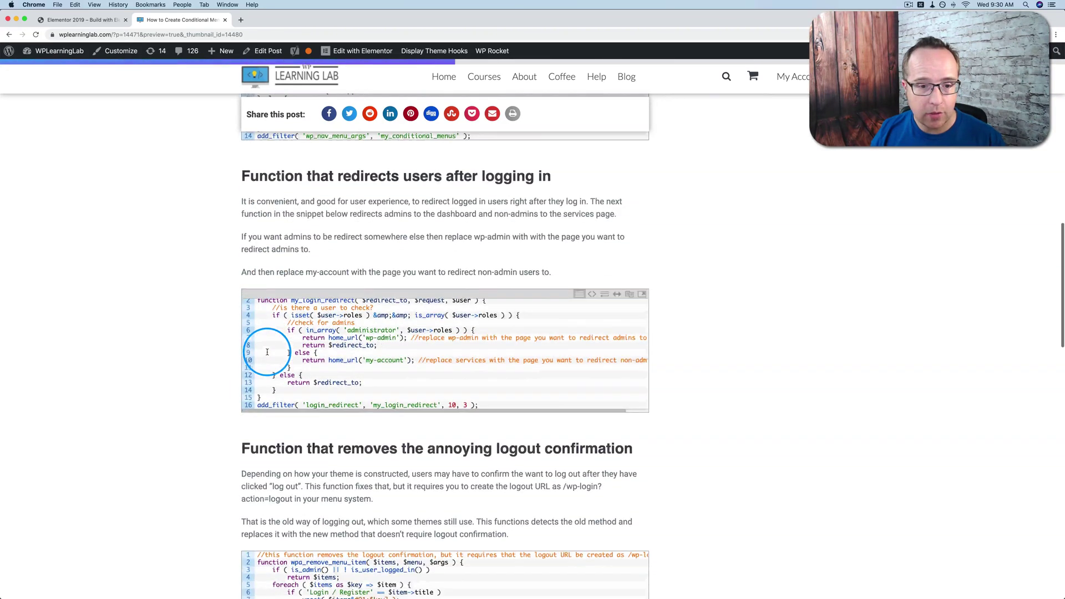
scroll(266, 352, "down", 9)
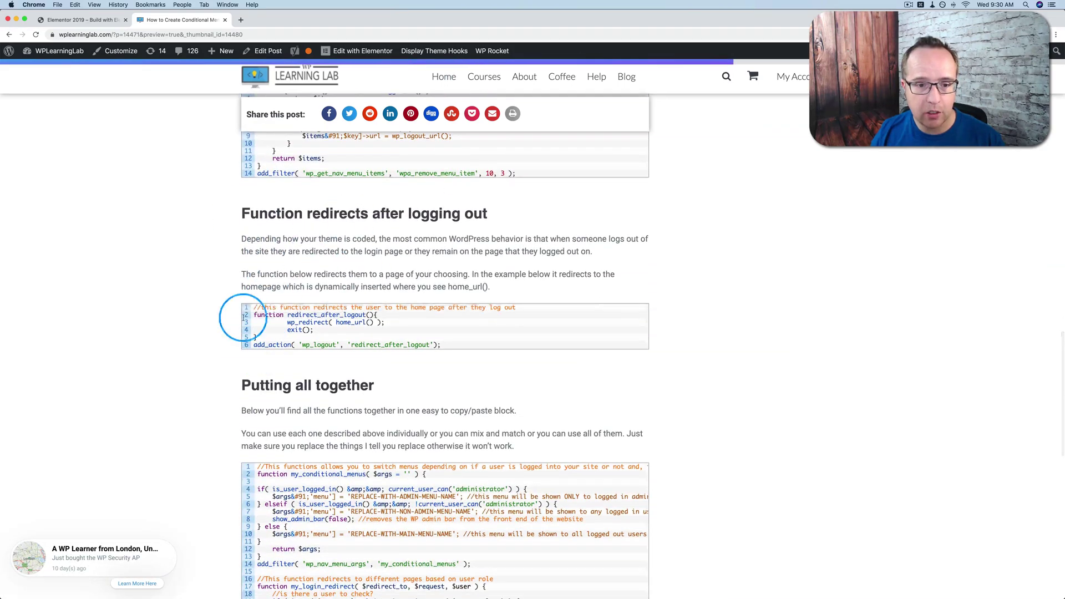
scroll(146, 290, "down", 8)
scroll(146, 289, "down", 5)
scroll(146, 289, "up", 3)
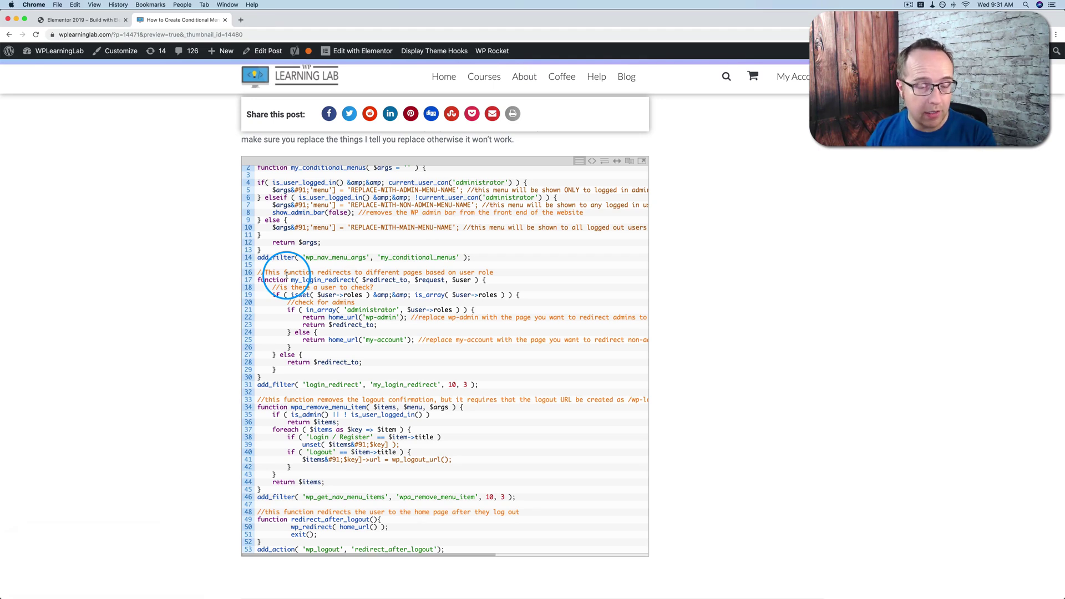
- Highlight the login-redirect, logout-confirmation removal and redirect-after-logout functions in the snippet
left_click_drag(258, 273, 347, 362)
scroll(333, 369, "down", 2)
left_click_drag(252, 351, 372, 435)
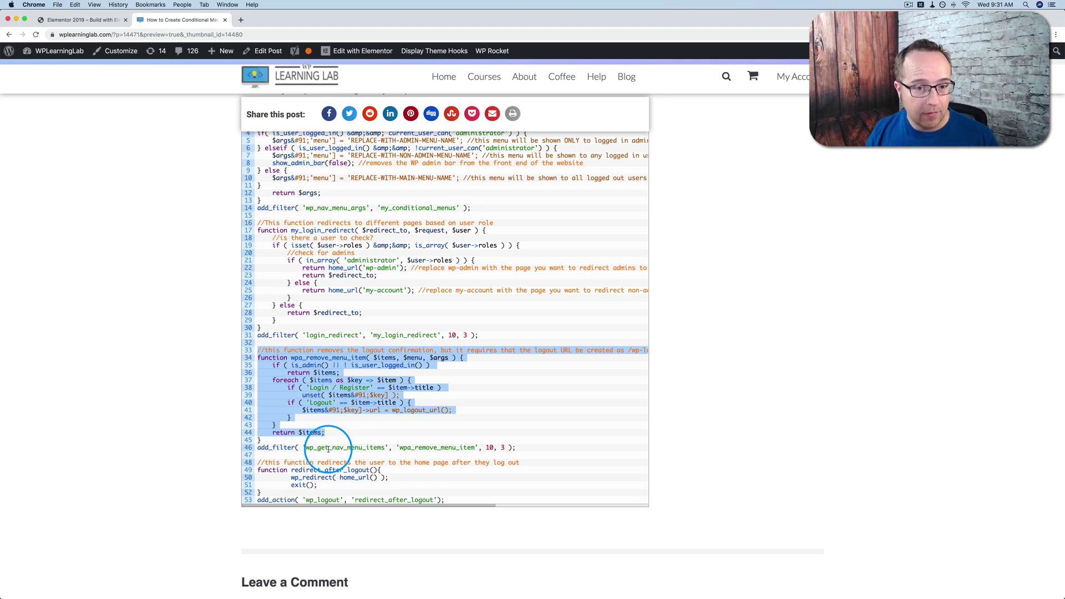
mouse_move(257, 462)
left_mouse_down()
mouse_move(460, 485)
mouse_move(459, 499)
left_mouse_up()
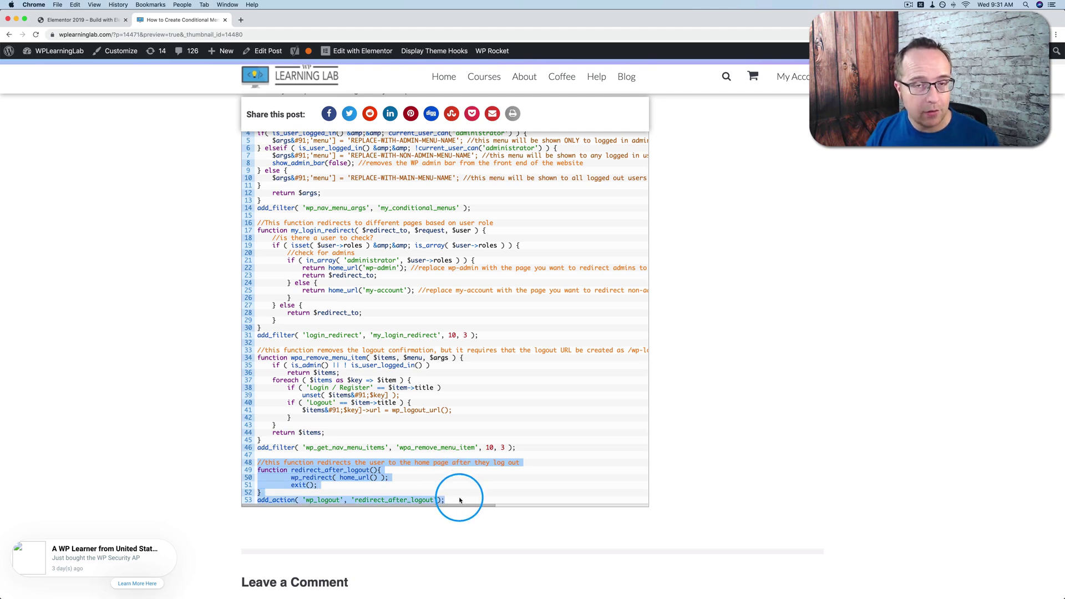
left_click_drag(460, 500, 460, 500)
scroll(308, 280, "up", 1)
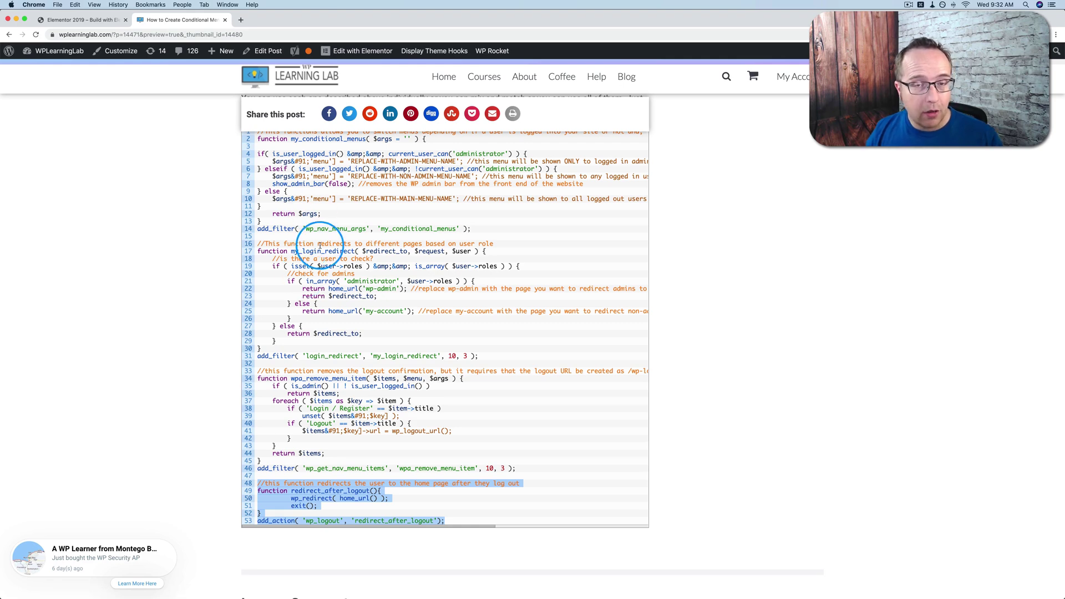
- Switch to the Elementor 2019 site and check its logged-in status in the login popup
left_click(87, 21)
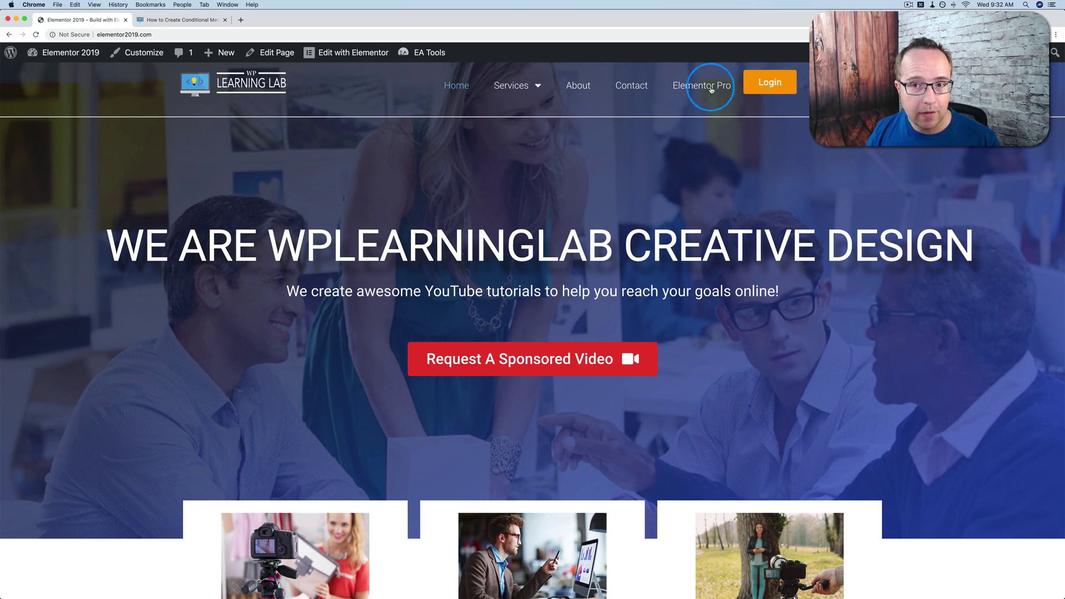
left_click(778, 86)
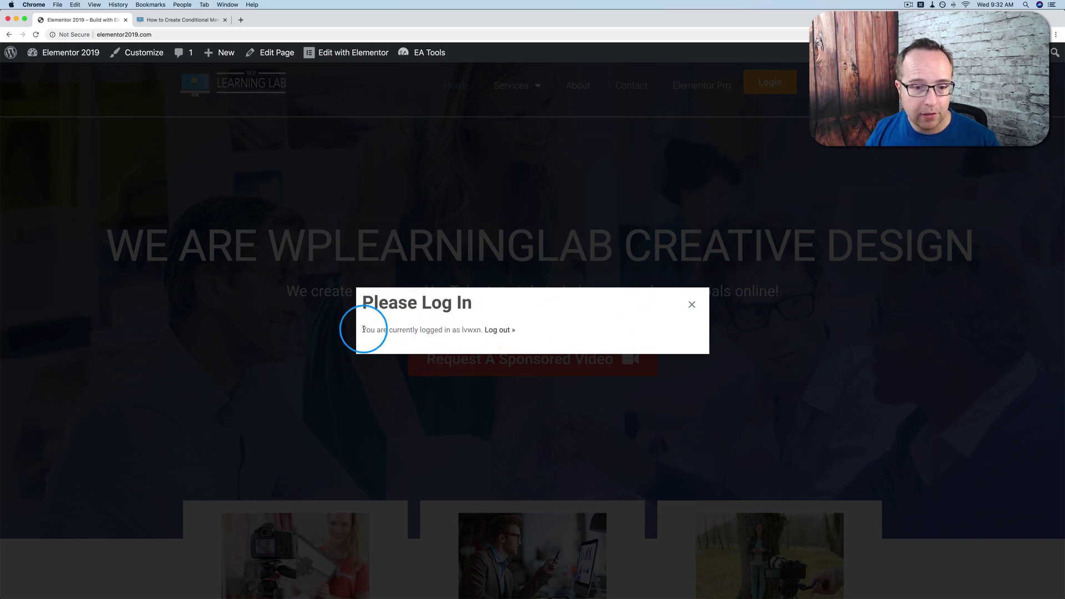
left_click_drag(362, 329, 527, 324)
left_click(671, 329)
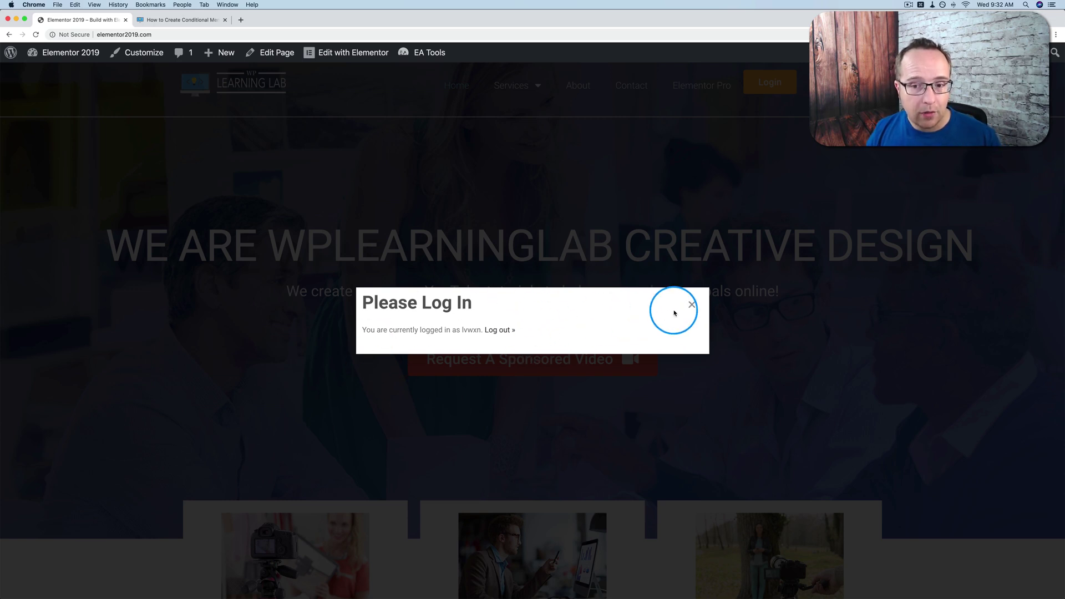
left_click(692, 306)
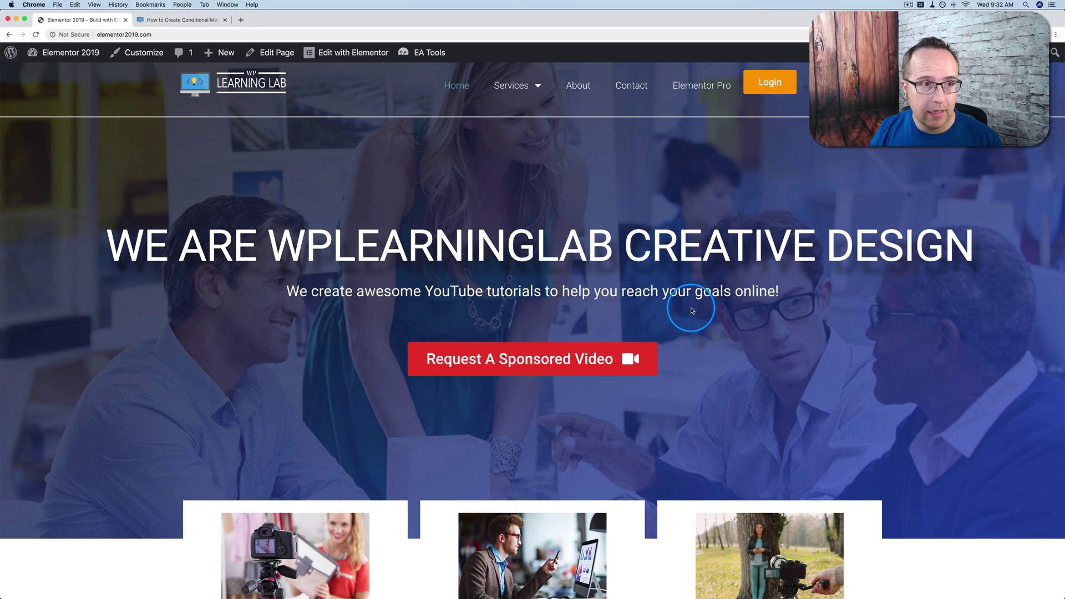
- Go to the site's dashboard and open Appearance > Menus
left_click(61, 53)
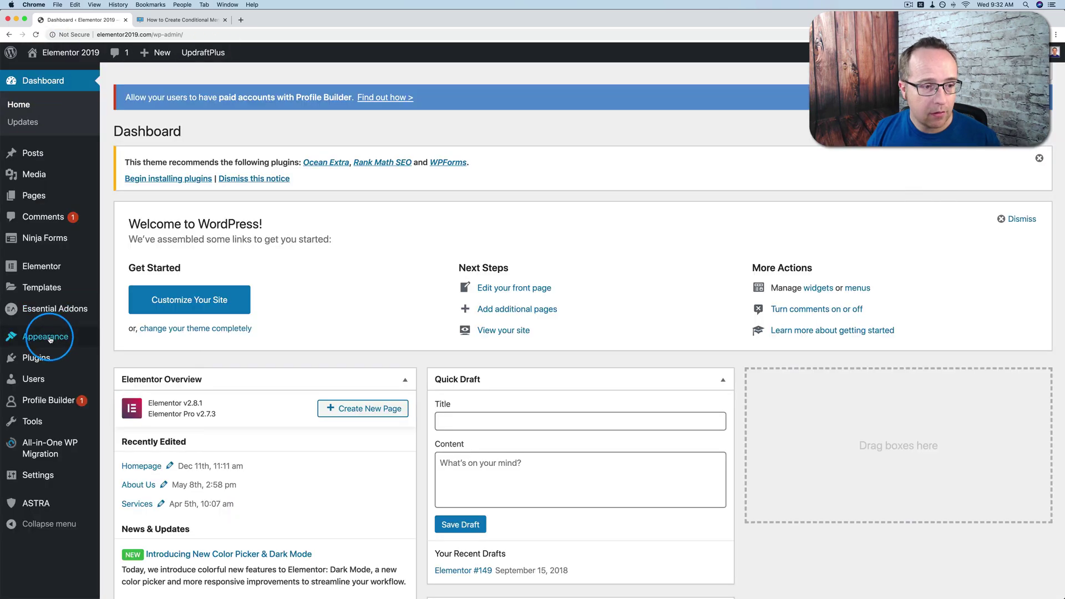
mouse_move(45, 337)
left_click(118, 392)
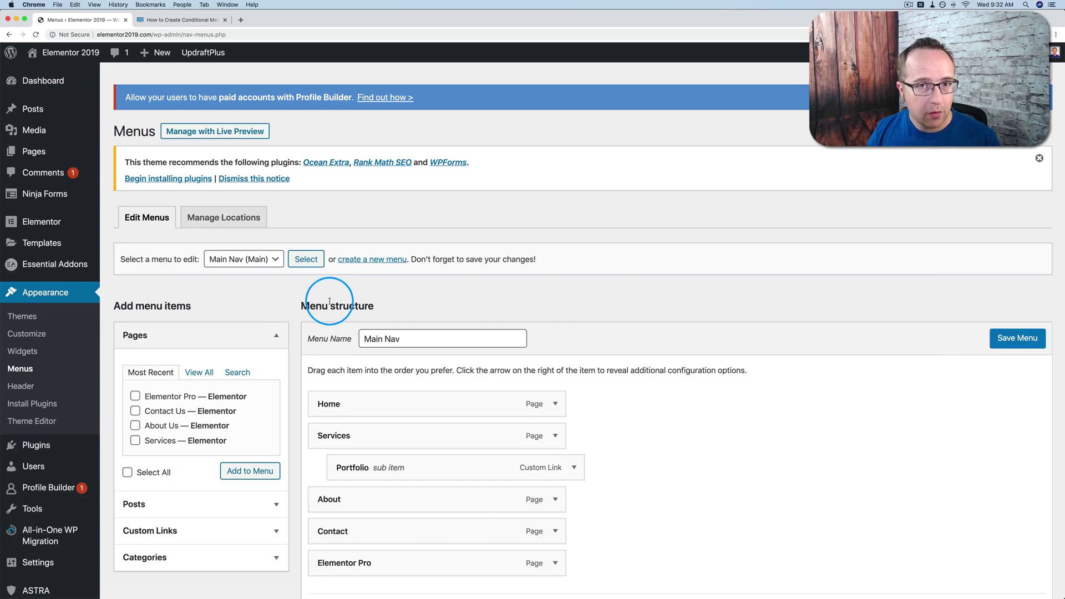
- Start a new menu, enter 'Logged In Admin Menu' as its name, fixing the capital I, and create it
scroll(330, 302, "down", 3)
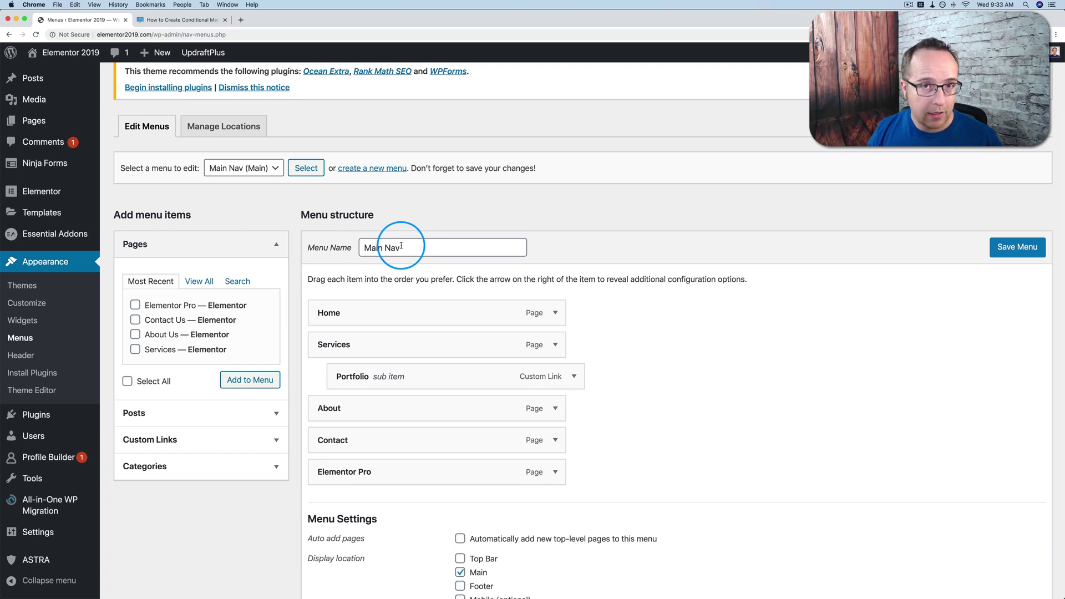
left_click(359, 168)
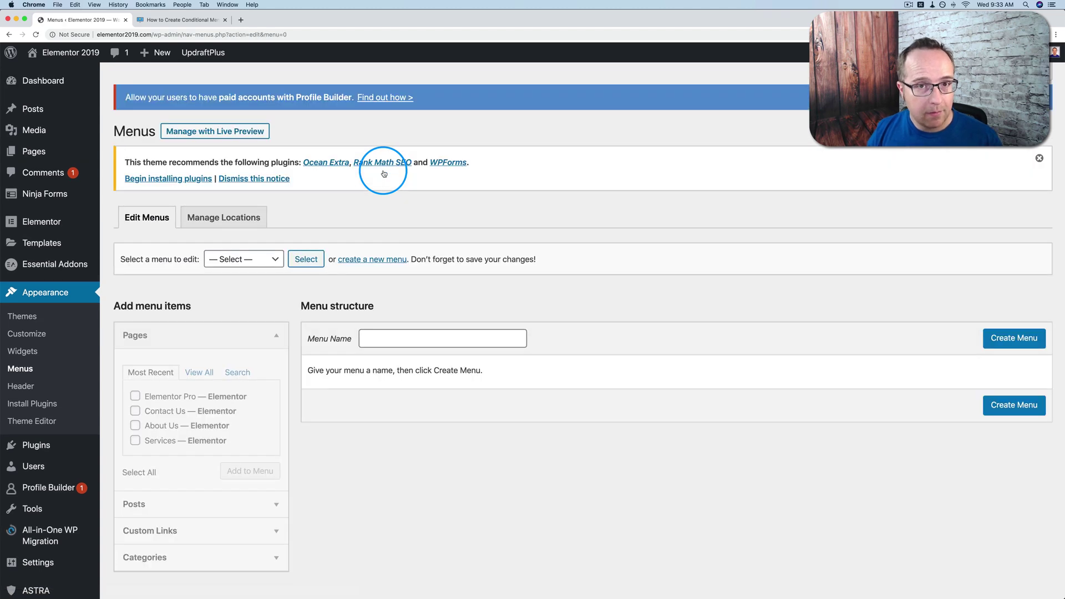
left_click(381, 338)
type("Admin Menu")
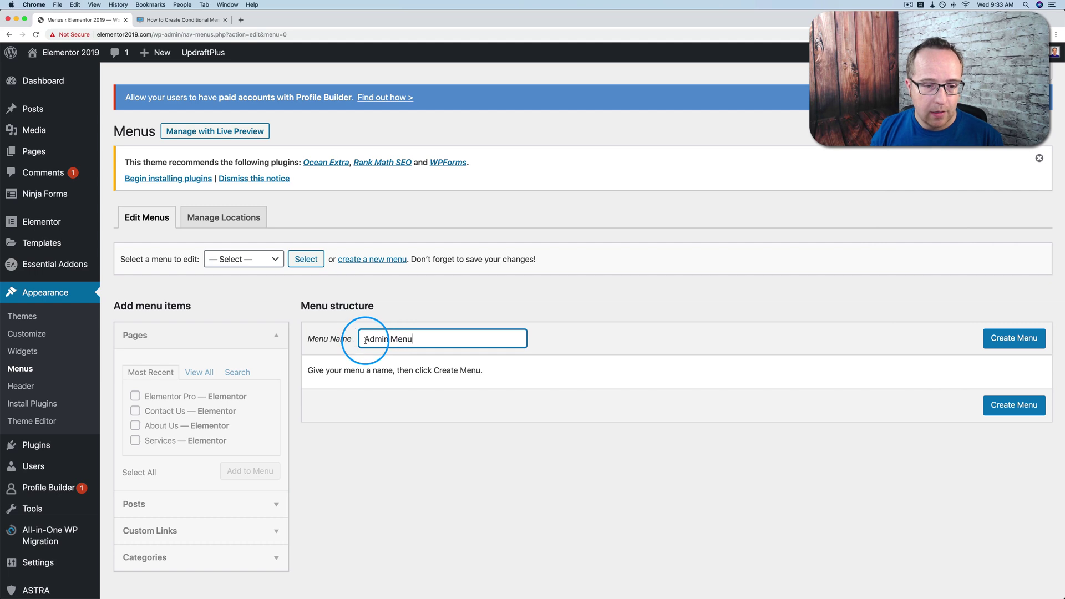
type("Logged in")
left_click(372, 338)
left_click(398, 339)
key("BackSpace")
type("In")
left_click(1017, 342)
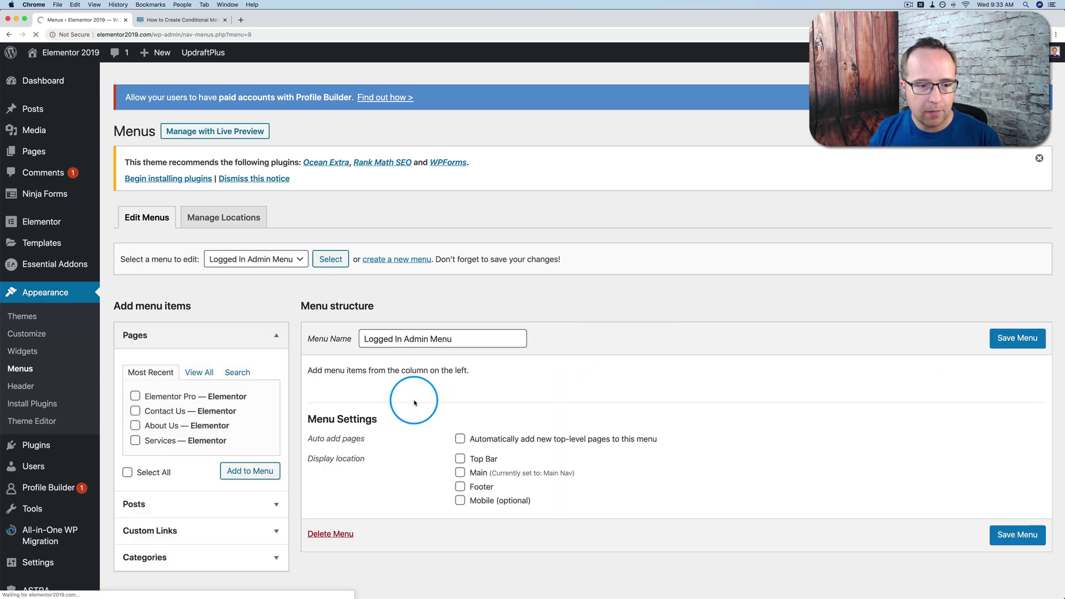
- Add a custom link 'Admin Menu' with URL # to the menu
scroll(331, 337, "down", 1)
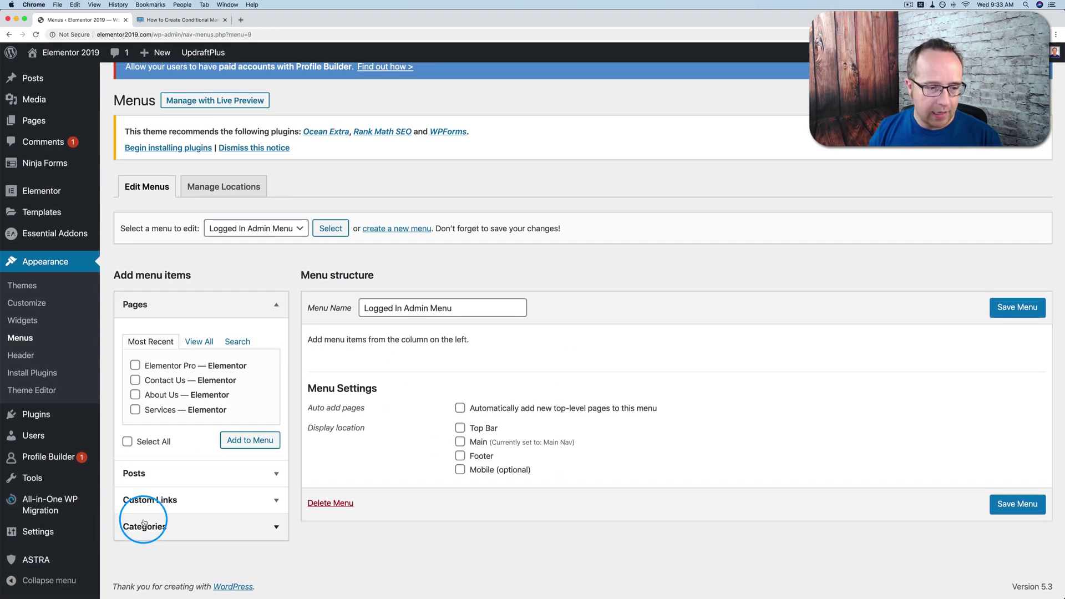
left_click(182, 505)
left_click(211, 401)
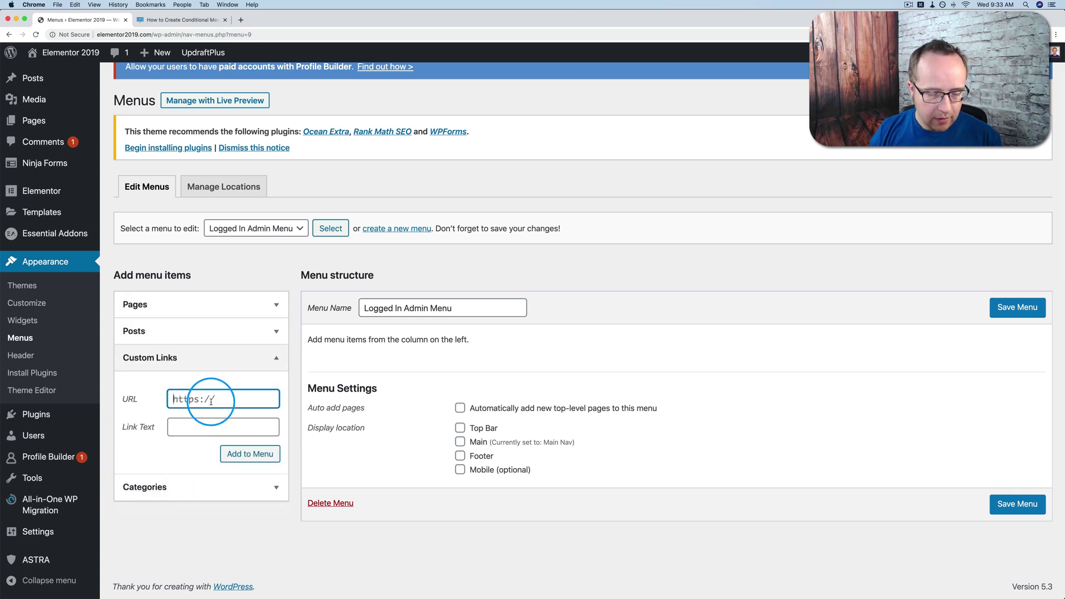
key("super+a")
type("#")
key("Tab")
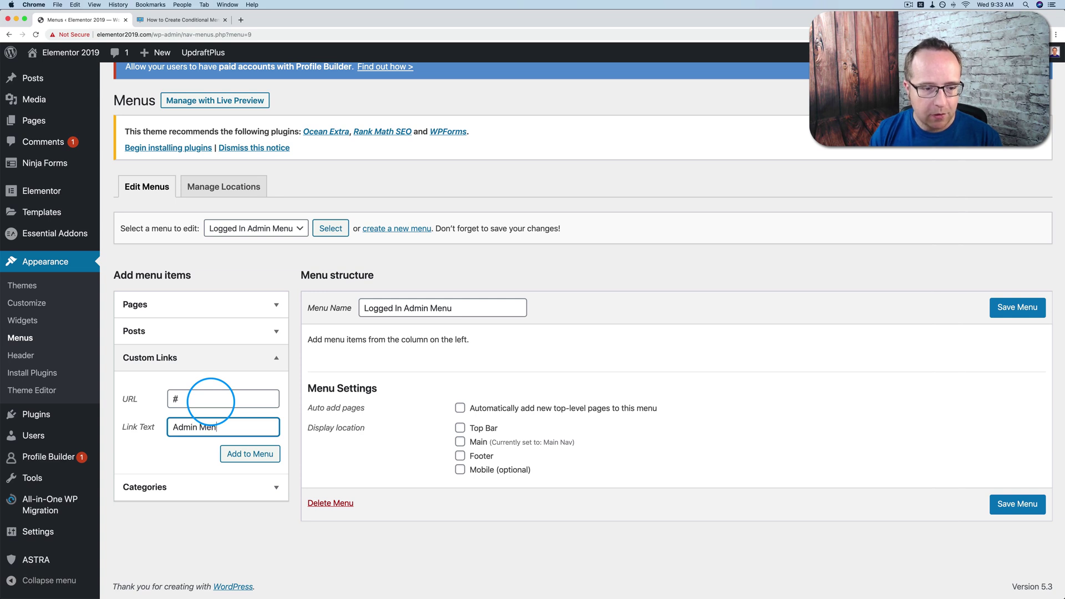
left_click(250, 454)
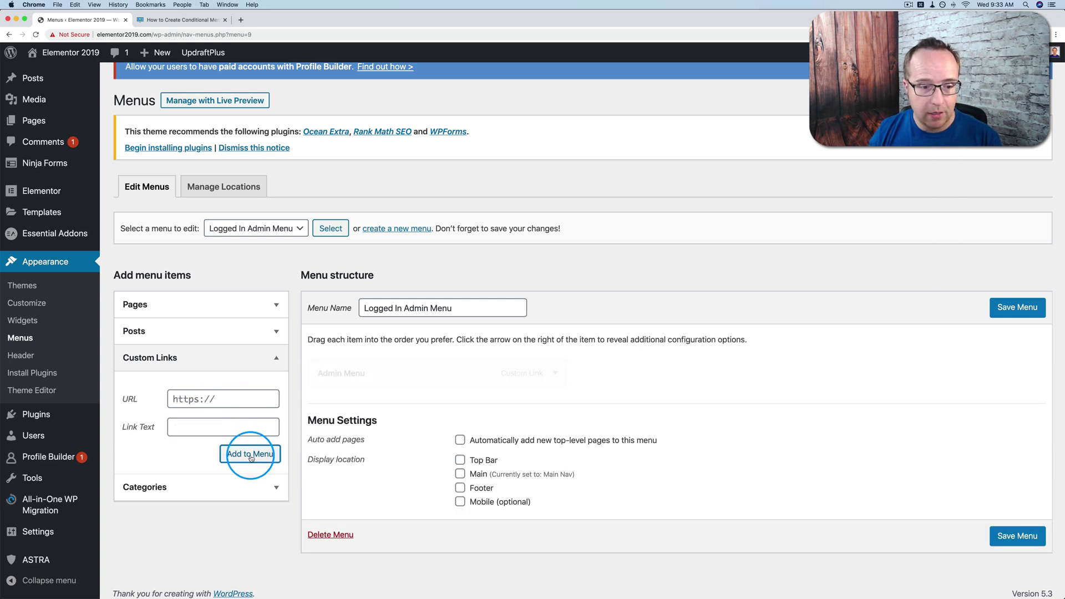
- Enter 'Logout' as the Link Text for a second custom link
left_click(200, 398)
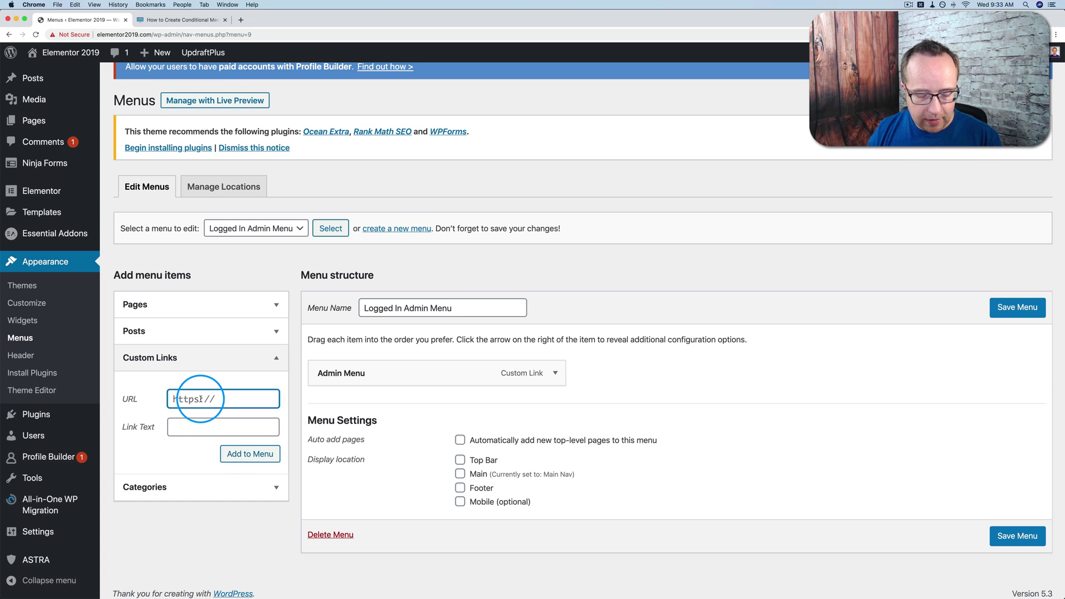
left_click(192, 427)
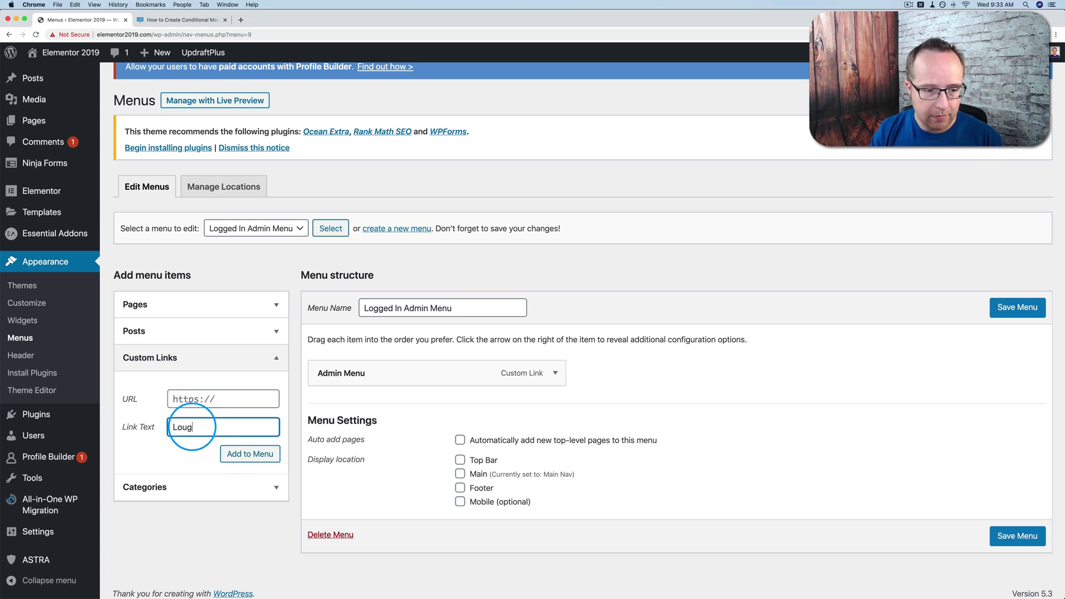
type("Logout")
left_click(222, 400)
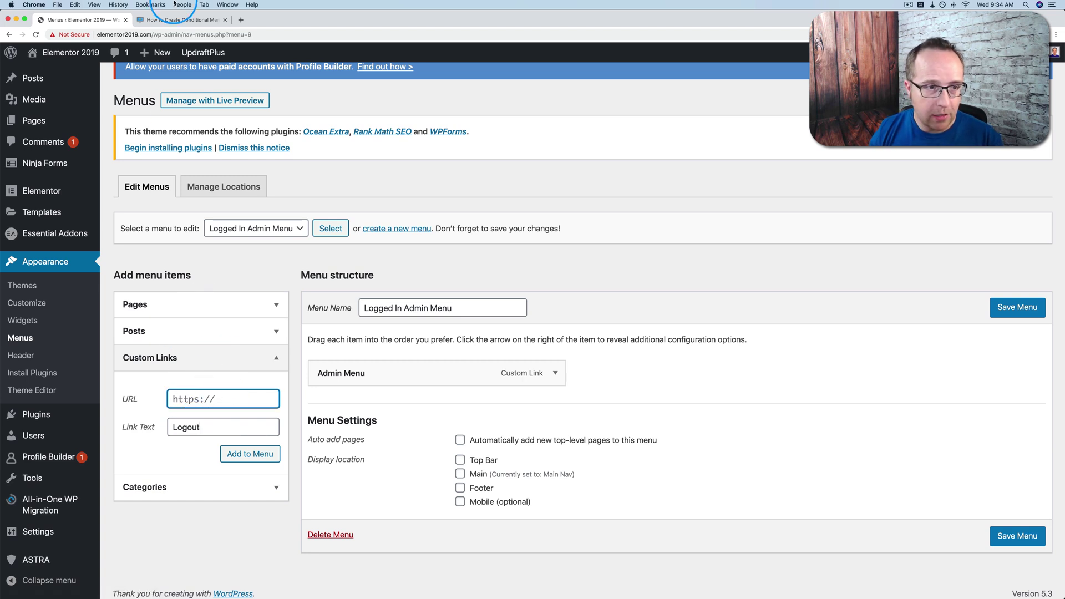
- Set the Logout link's URL to the copied site domain plus wp-login?action=logout, then return to the tutorial
left_click_drag(154, 34, 97, 34)
key("super+c")
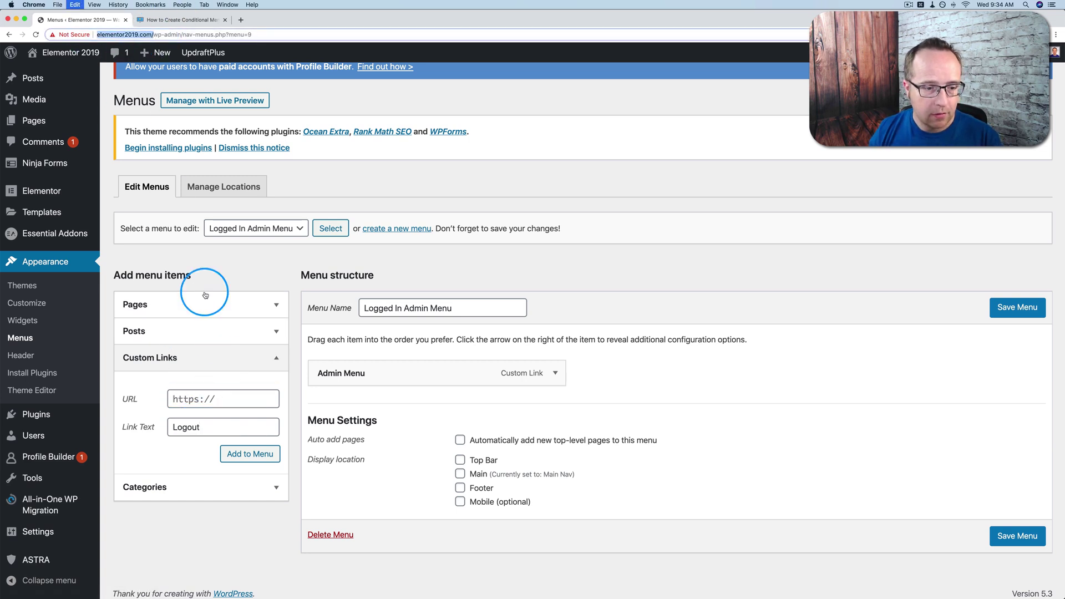
left_click(208, 397)
key("super+v")
type("wp-lgo")
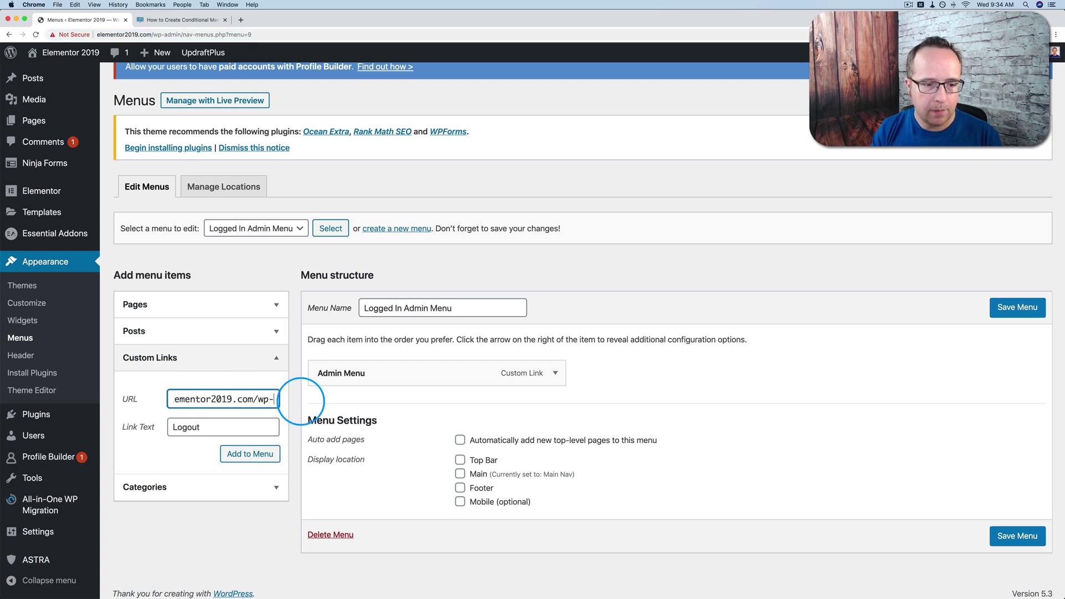
key("BackSpace")
key("BackSpace")
type("ogin")
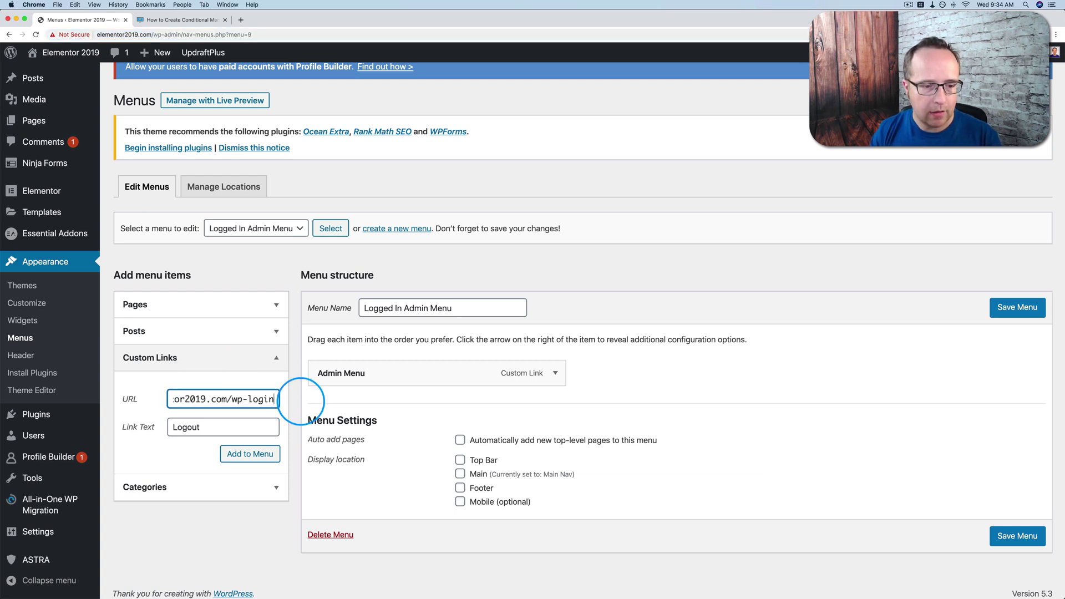
type("?acto")
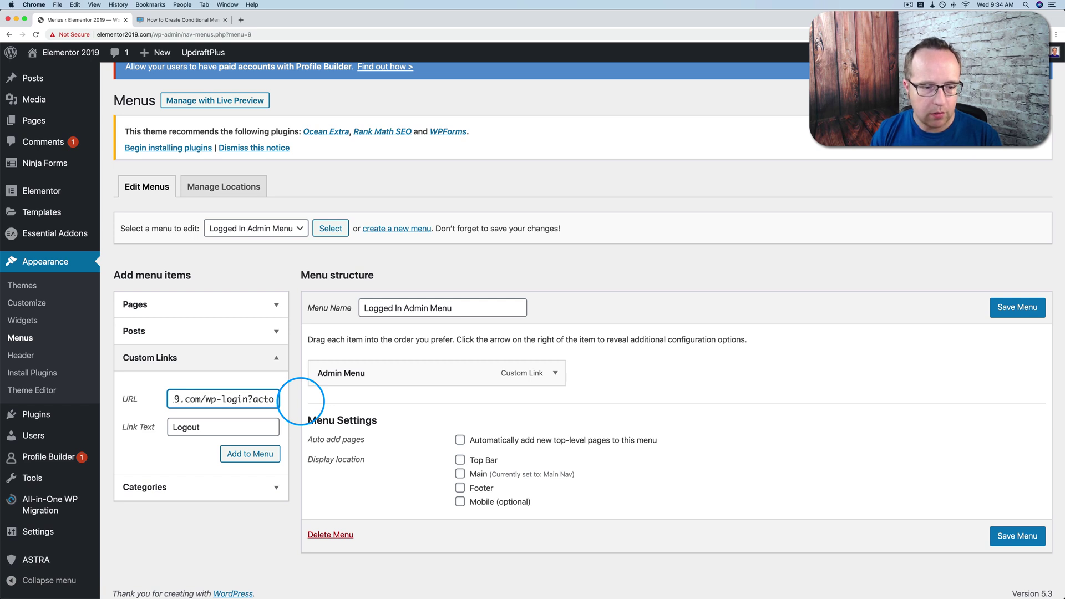
key("BackSpace")
type("ion=logout")
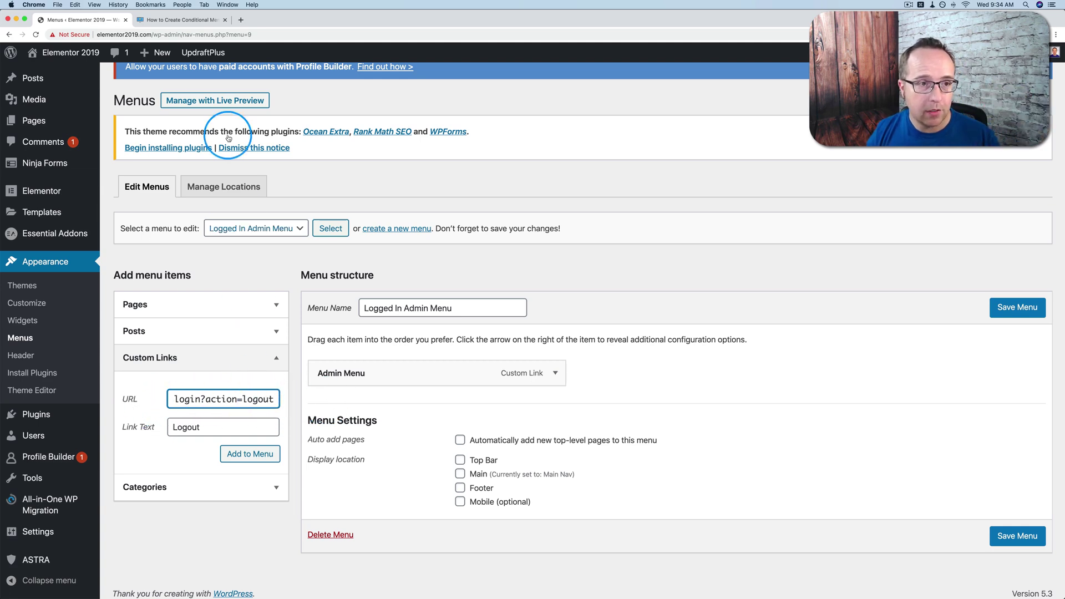
left_click(180, 20)
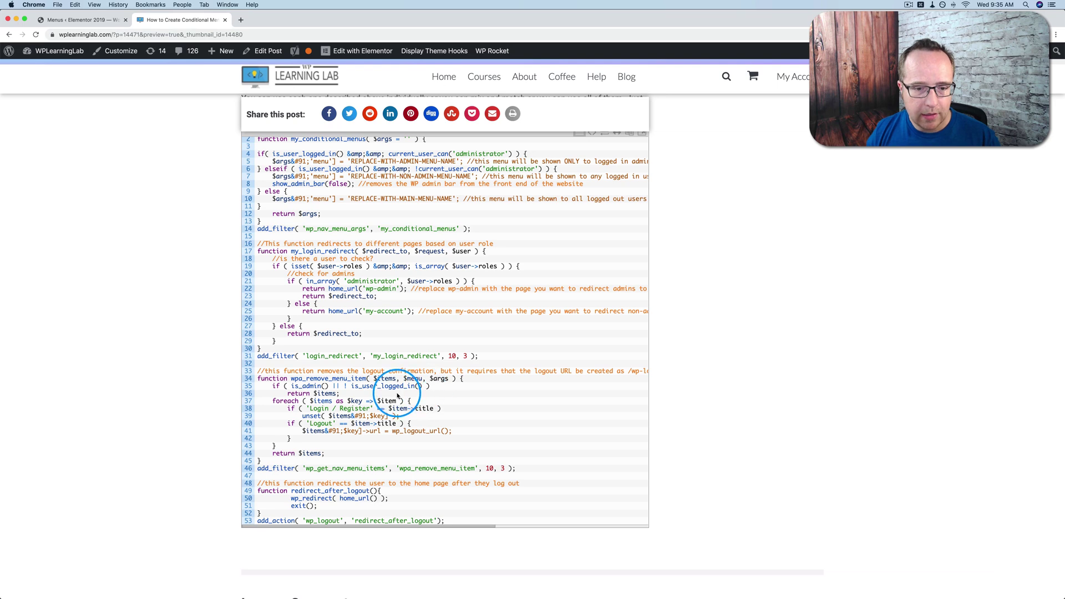
- Check the /wp-login?action=logout format in the code comment, then return to the Menus page
scroll(599, 369, "right", 5)
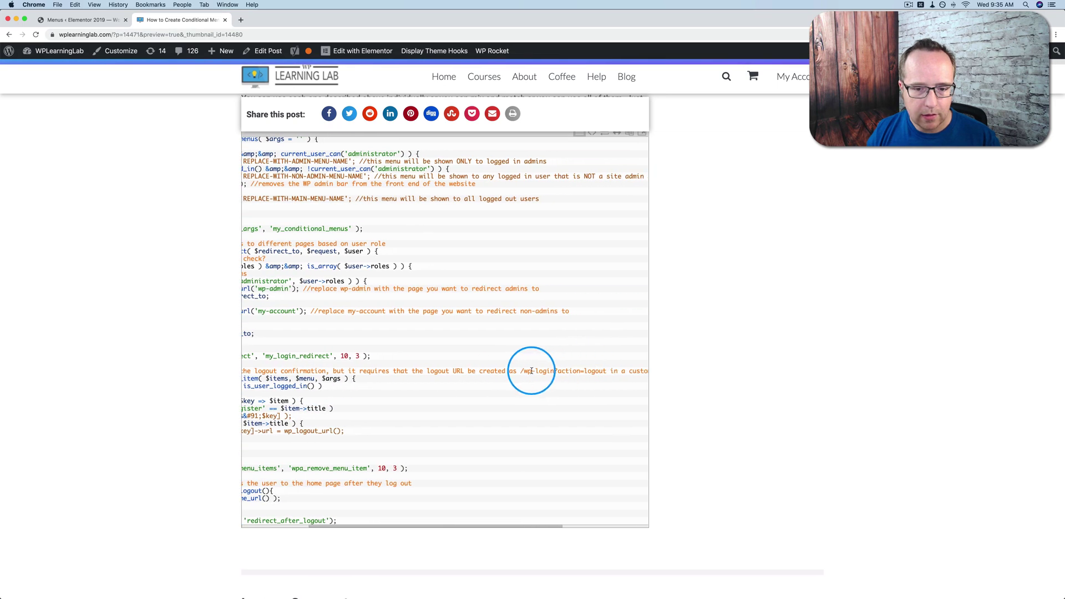
left_click_drag(520, 371, 608, 371)
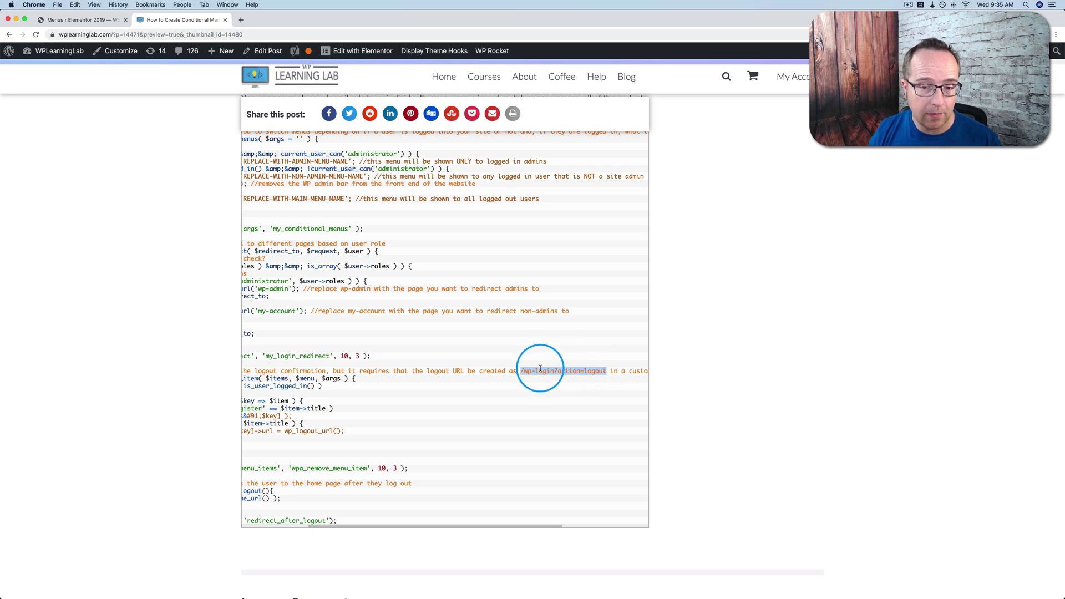
left_click(109, 25)
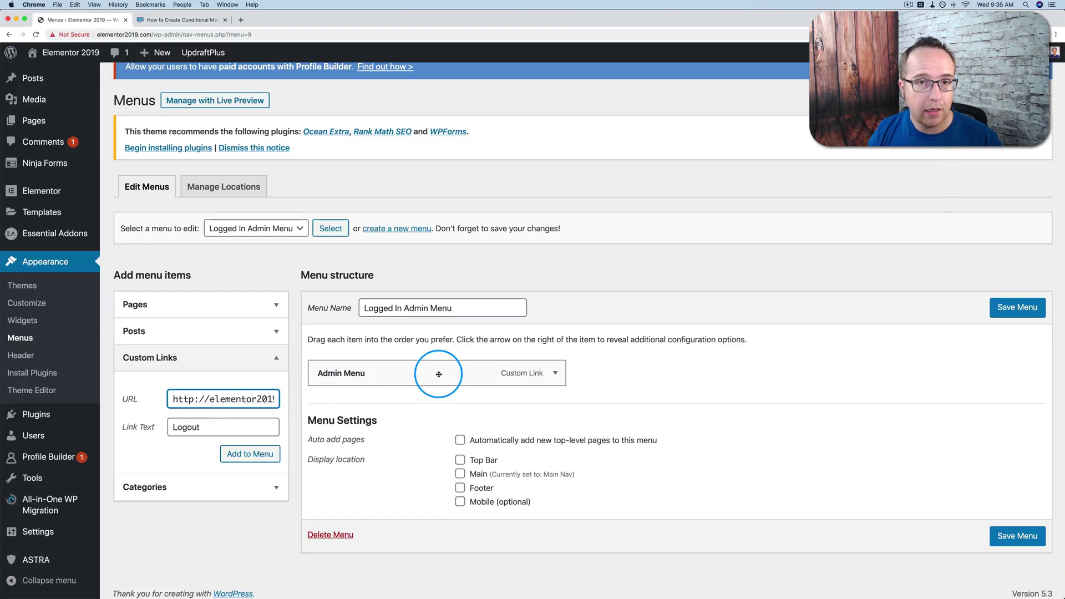
- Add the Logout link and save the menu with its Admin Menu and Logout items
left_click(256, 455)
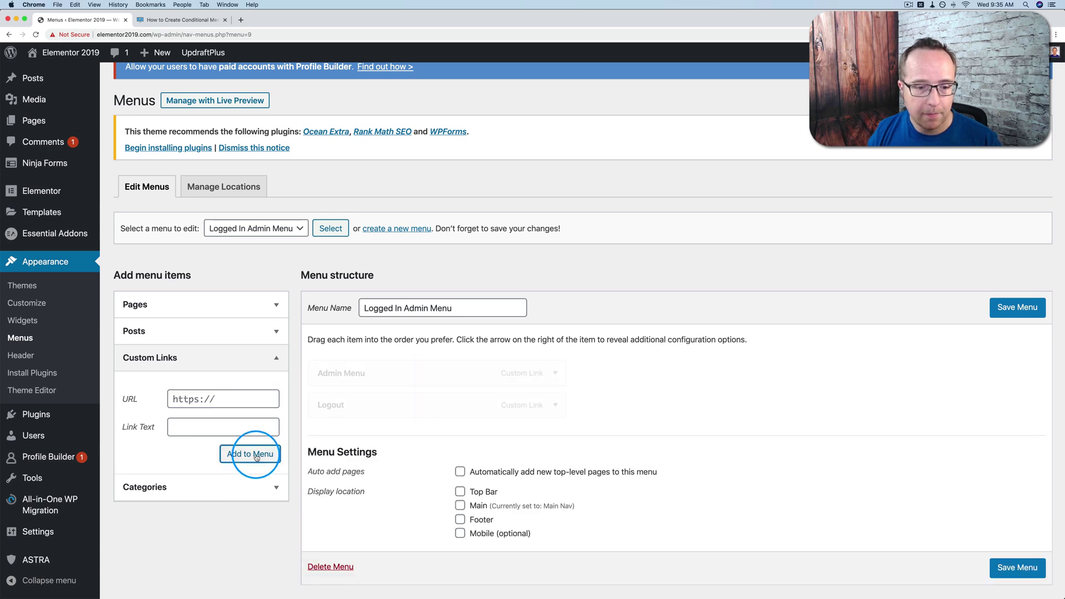
left_click(1008, 309)
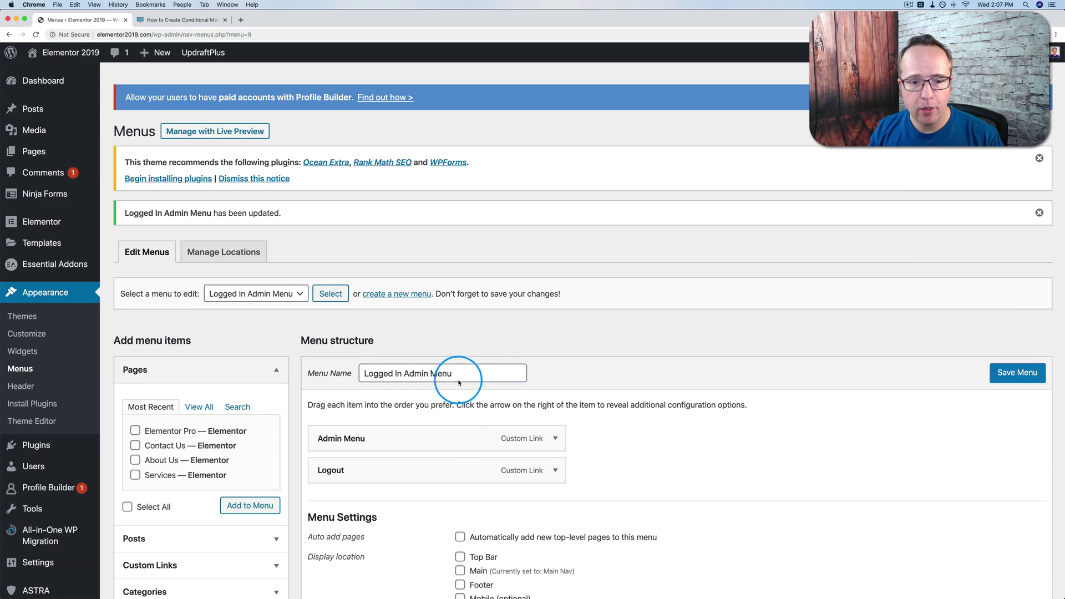